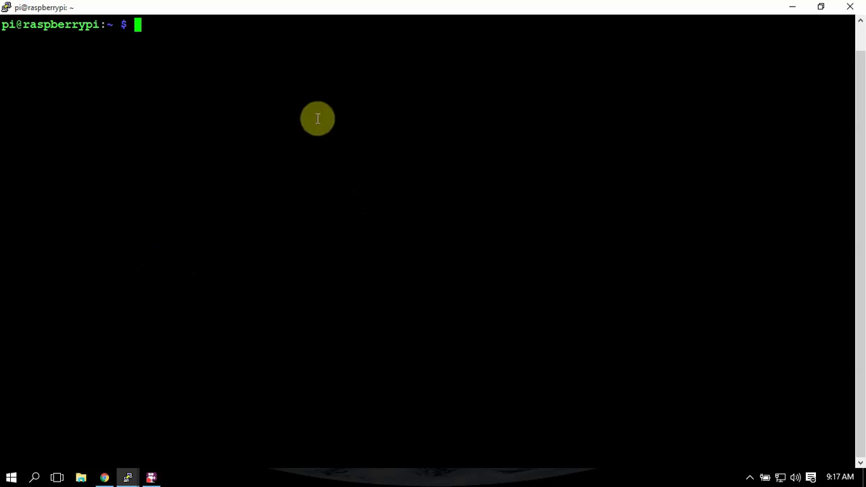
Install pianobar with sudo apt install, correcting the misspelled 'painobar' to 'pianobar'.
{"action": "type", "text": "sudo apt "}
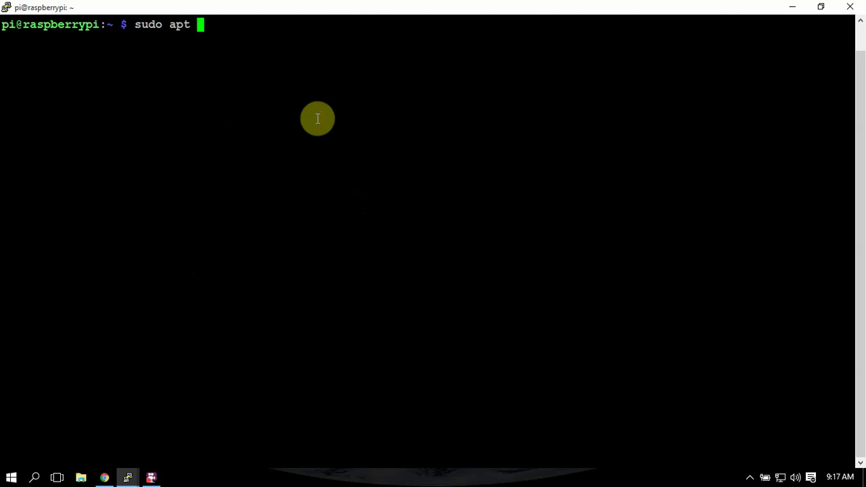
{"action": "type", "text": "install "}
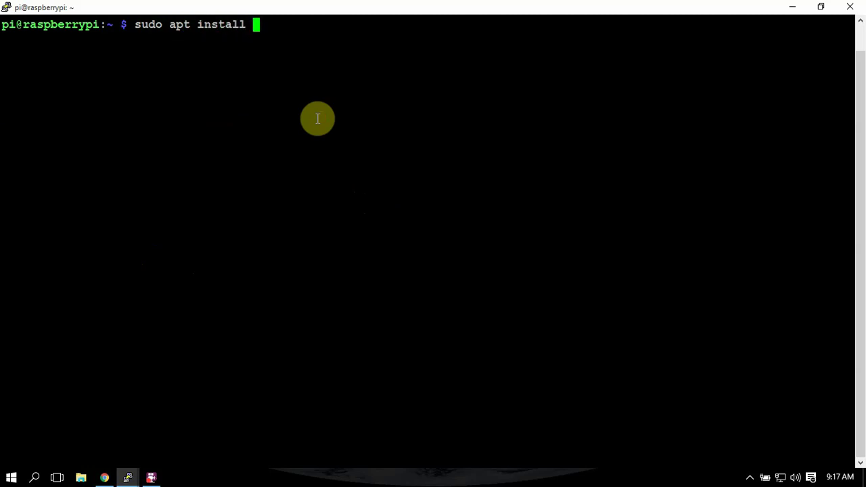
{"action": "type", "text": "paino"}
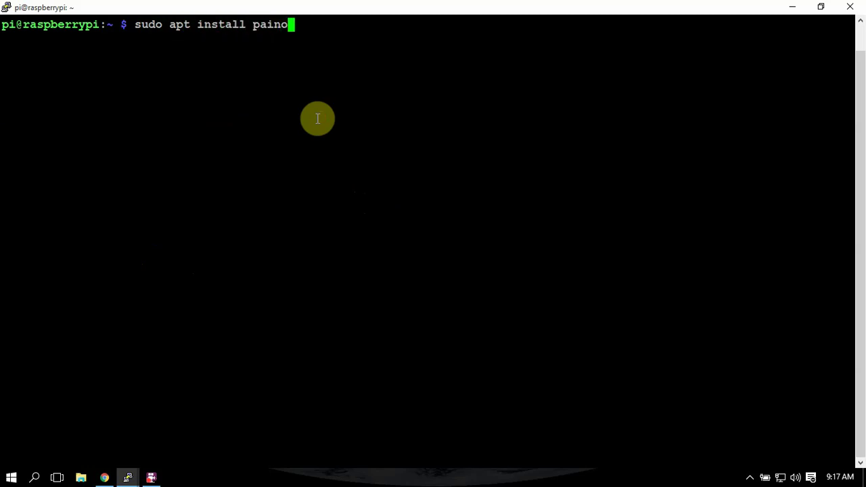
{"action": "type", "text": "bar"}
{"action": "key", "text": "Return"}
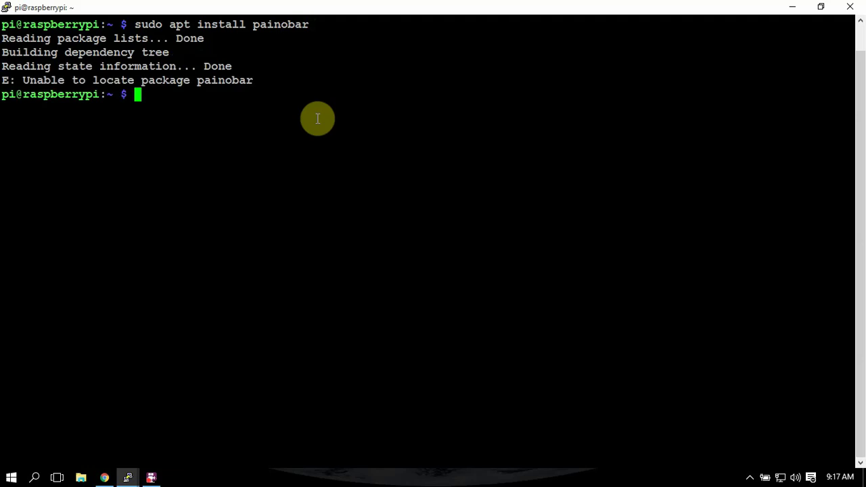
{"action": "key", "text": "Up"}
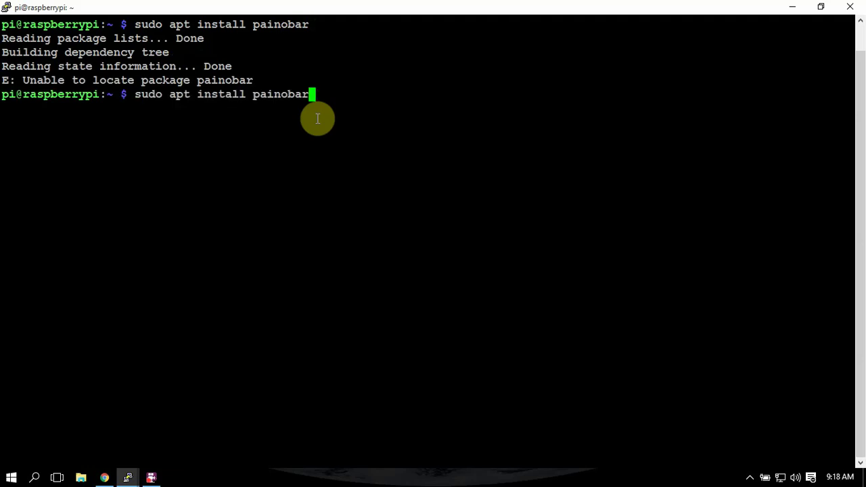
{"action": "key", "text": "Left"}
{"action": "key", "text": "Left"}
{"action": "key", "text": "Left"}
{"action": "key", "text": "Left"}
{"action": "key", "text": "Left"}
{"action": "key", "text": "BackSpace"}
{"action": "key", "text": "BackSpace"}
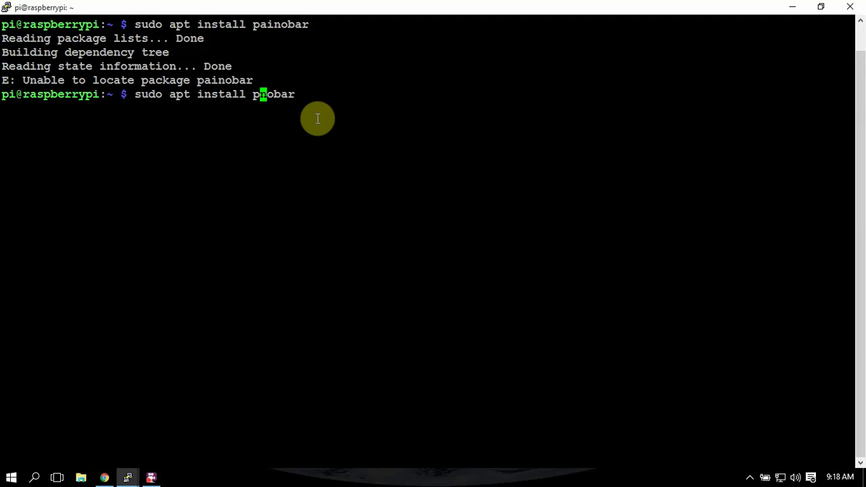
{"action": "type", "text": "ia"}
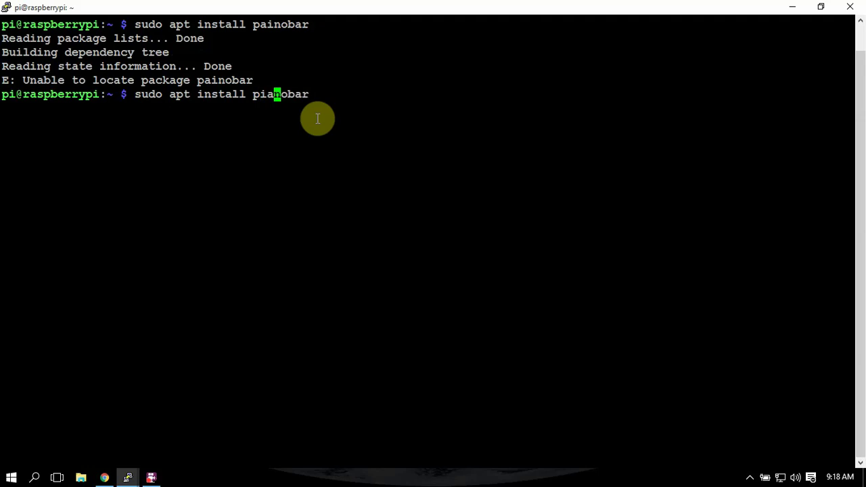
{"action": "key", "text": "Return"}
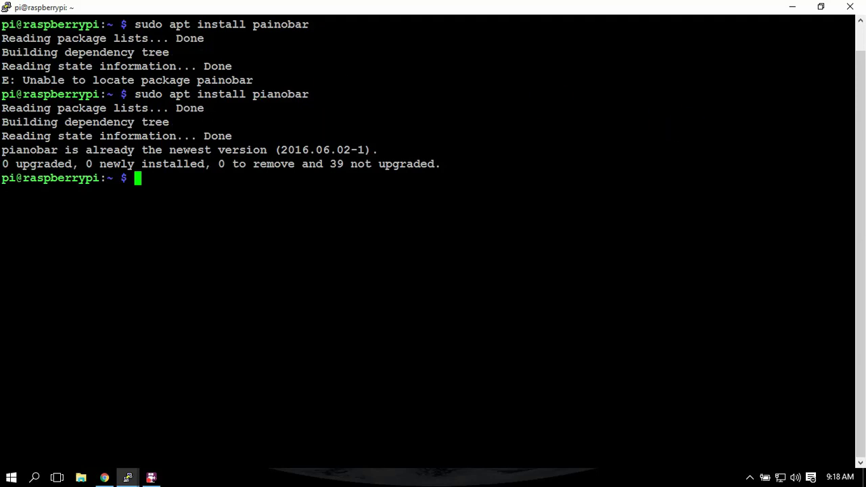
{"action": "key", "text": "alt+Tab"}
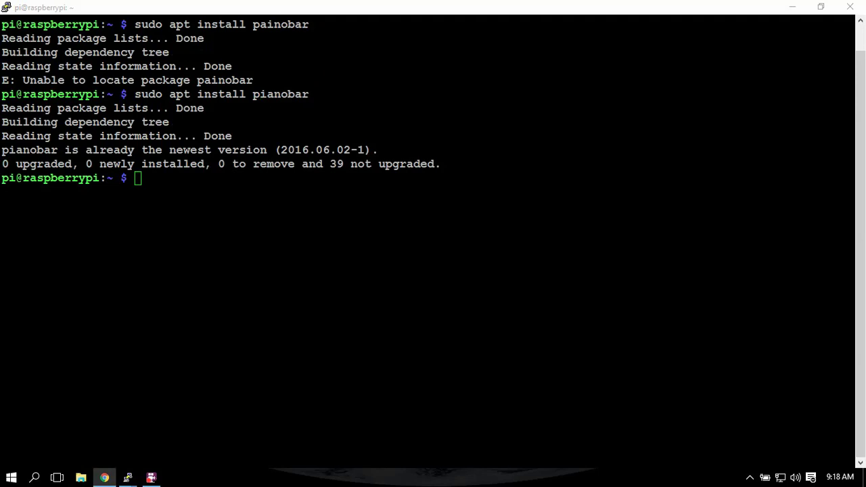
Run cd ~/.config, mkdir pianobar and cd pianobar, then paste the command to edit config.
{"action": "right_click", "coordinate": [344, 228]}
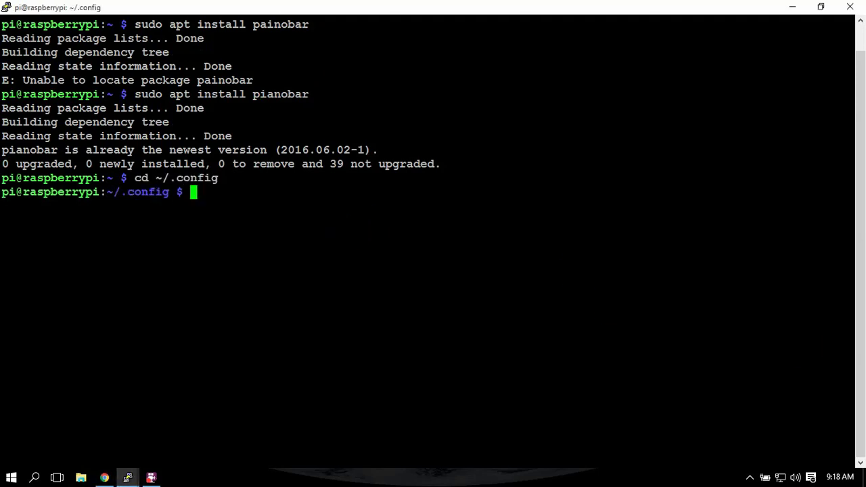
{"action": "key", "text": "alt+Tab"}
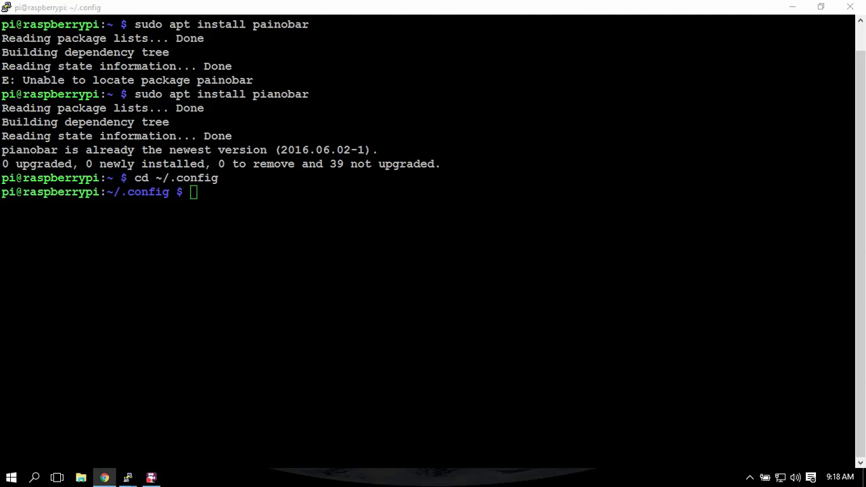
{"action": "right_click", "coordinate": [370, 280]}
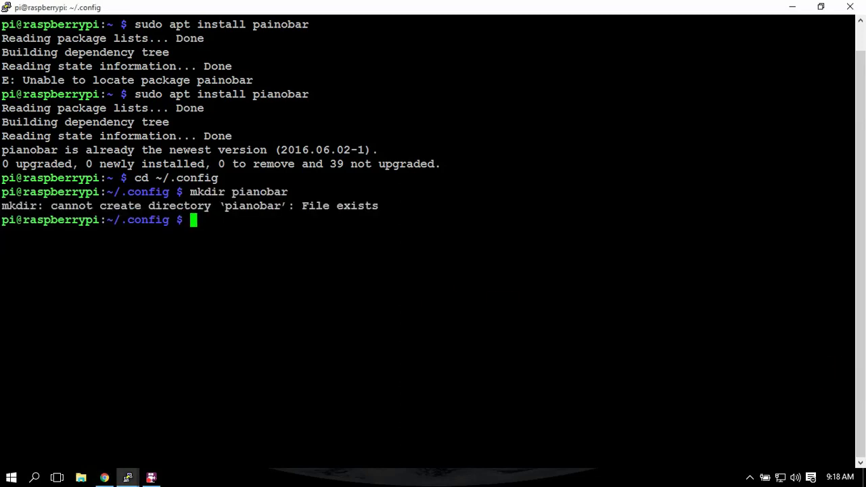
{"action": "key", "text": "alt+Tab"}
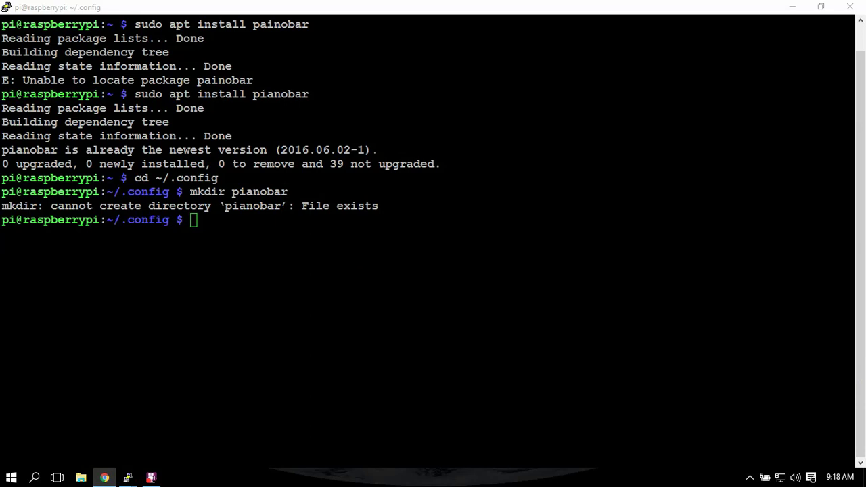
{"action": "right_click", "coordinate": [516, 371]}
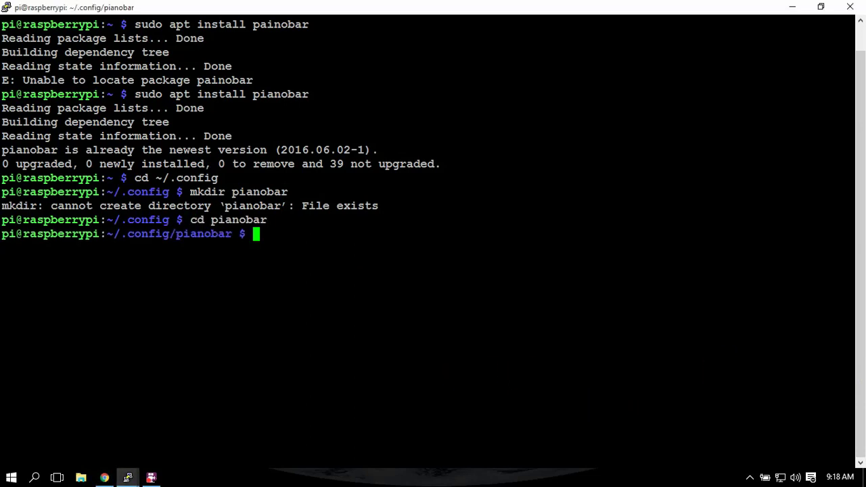
{"action": "key", "text": "alt+Tab"}
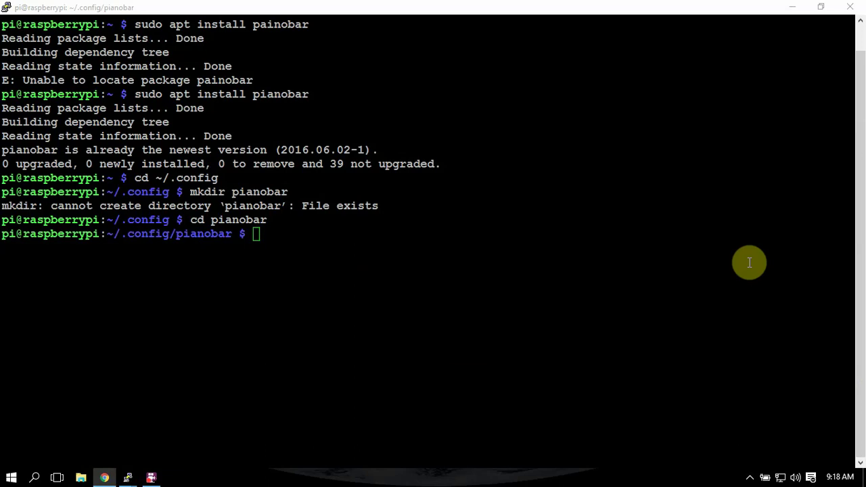
{"action": "right_click", "coordinate": [294, 251]}
Open pianobar's config in nano and check the user, password and tls_fingerprint lines at the end.
{"action": "key", "text": "Return"}
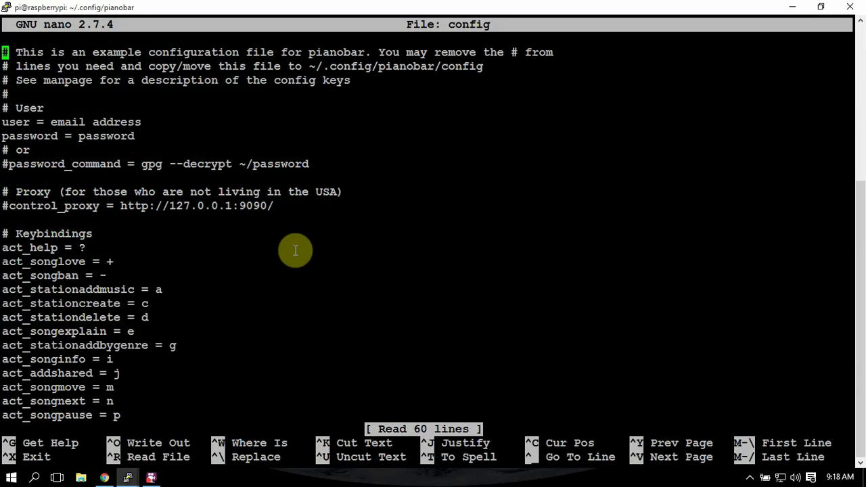
{"action": "key", "text": "Down"}
{"action": "key", "text": "Down"}
{"action": "key", "text": "Down"}
{"action": "key", "text": "Down"}
{"action": "key", "text": "Down"}
{"action": "key", "text": "Right"}
{"action": "key", "text": "Right"}
{"action": "key", "text": "Right"}
{"action": "key", "text": "Right"}
{"action": "key", "text": "Right"}
{"action": "key", "text": "Right"}
{"action": "key", "text": "Right"}
{"action": "key", "text": "Right"}
{"action": "key", "text": "Right"}
{"action": "key", "text": "Right"}
{"action": "key", "text": "Right"}
{"action": "key", "text": "Right"}
{"action": "key", "text": "Right"}
{"action": "key", "text": "Right"}
{"action": "key", "text": "Right"}
{"action": "key", "text": "Right"}
{"action": "key", "text": "Right"}
{"action": "key", "text": "Right"}
{"action": "key", "text": "Right"}
{"action": "key", "text": "Down"}
{"action": "key", "text": "Down"}
{"action": "key", "text": "Down"}
{"action": "key", "text": "Down"}
{"action": "key", "text": "Down"}
{"action": "key", "text": "Down"}
{"action": "key", "text": "Down"}
{"action": "key", "text": "Down"}
{"action": "key", "text": "Down"}
{"action": "key", "text": "Down"}
{"action": "key", "text": "Down"}
{"action": "key", "text": "Down"}
{"action": "key", "text": "Down"}
{"action": "key", "text": "Down"}
{"action": "key", "text": "Down"}
{"action": "key", "text": "Down"}
{"action": "key", "text": "Down"}
{"action": "key", "text": "Down"}
{"action": "key", "text": "Down"}
{"action": "key", "text": "Down"}
{"action": "key", "text": "Down"}
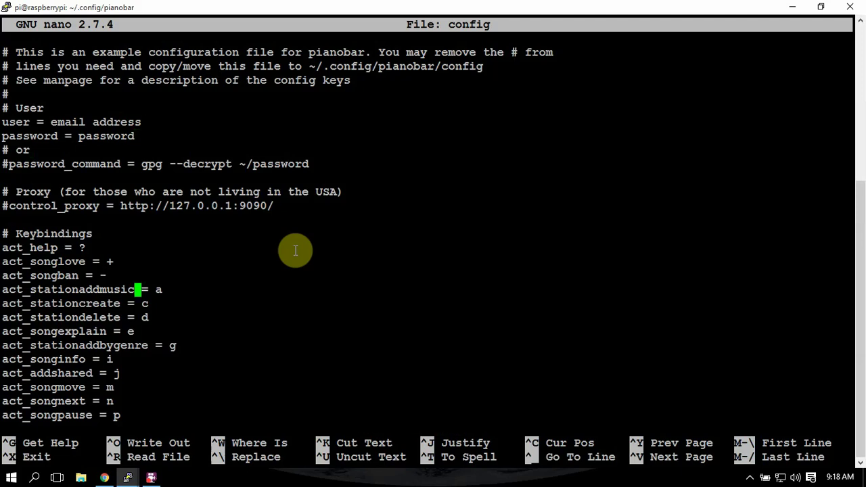
{"action": "key", "text": "Down"}
{"action": "key", "text": "Down"}
{"action": "key", "text": "Down"}
{"action": "key", "text": "Down"}
{"action": "key", "text": "Down"}
{"action": "key", "text": "Down"}
{"action": "key", "text": "Down"}
{"action": "key", "text": "Down"}
{"action": "key", "text": "Down"}
{"action": "key", "text": "Down"}
{"action": "key", "text": "Down"}
{"action": "key", "text": "Down"}
{"action": "key", "text": "Down"}
{"action": "key", "text": "Down"}
{"action": "key", "text": "Down"}
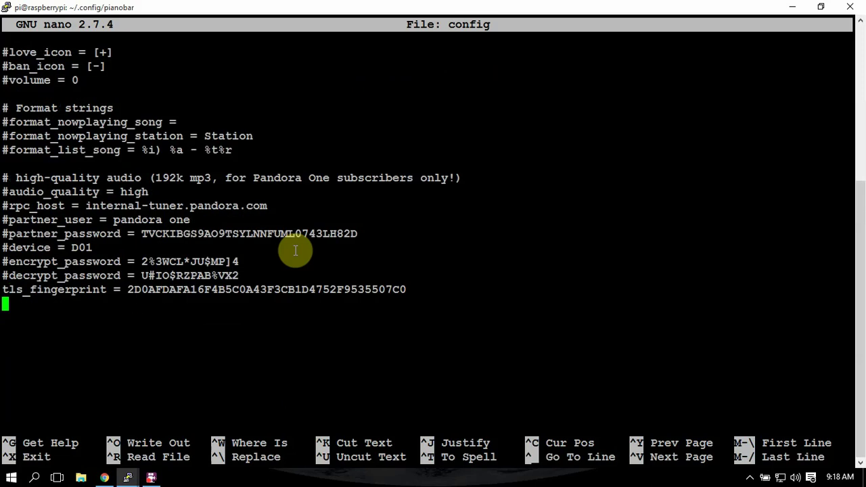
{"action": "key", "text": "Up"}
{"action": "key", "text": "Down"}
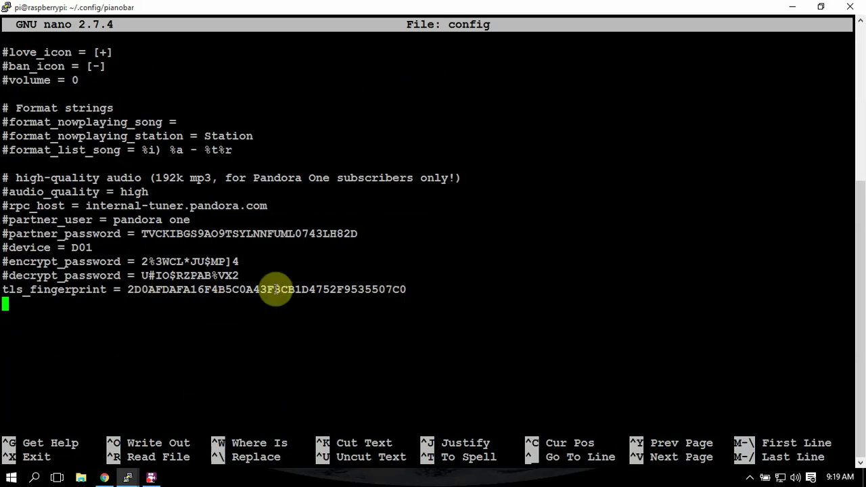
Exit nano, return to the home folder with cd, and clear the screen.
{"action": "key", "text": "ctrl+x"}
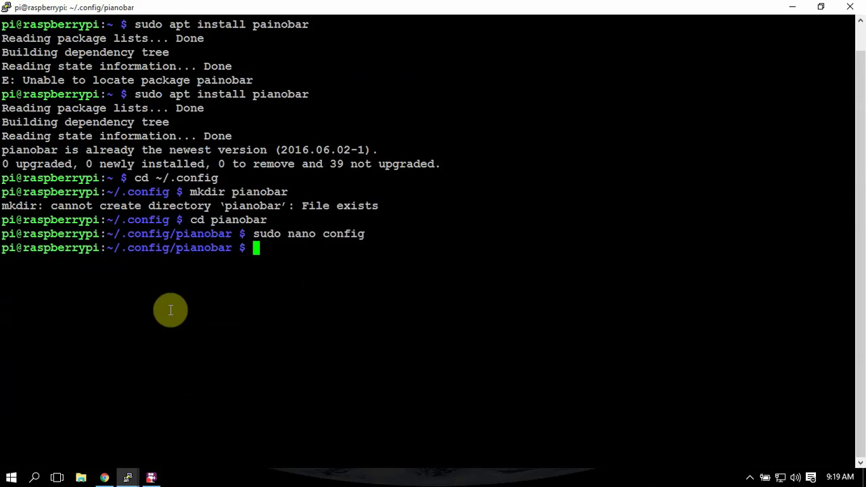
{"action": "type", "text": "cd"}
{"action": "key", "text": "Return"}
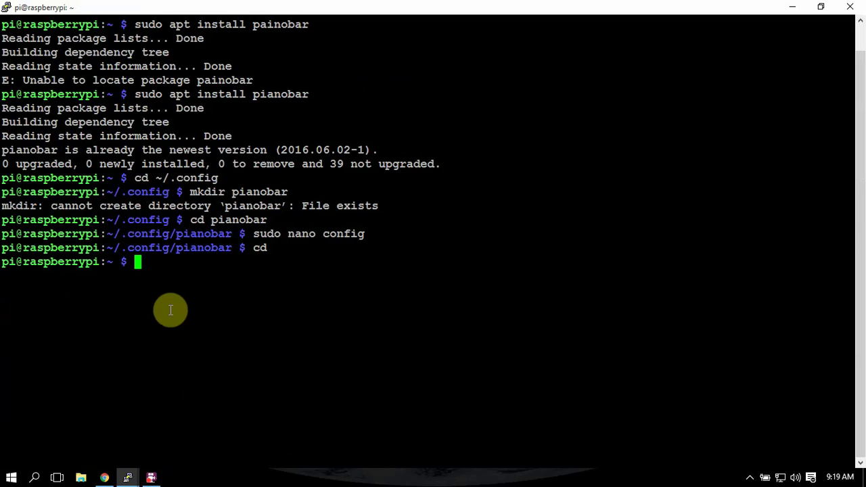
{"action": "type", "text": "clear"}
{"action": "key", "text": "Return"}
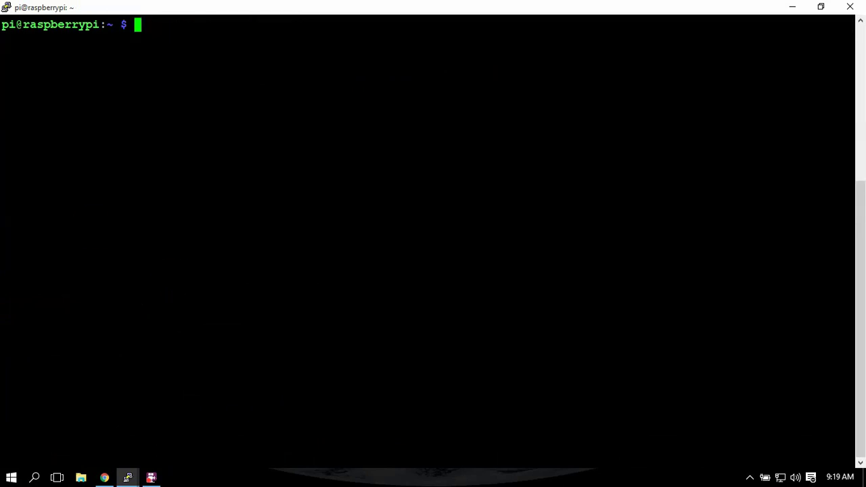
Paste the pandora_tls script into nano, remove the blank first line, and save it.
{"action": "key", "text": "alt+Tab"}
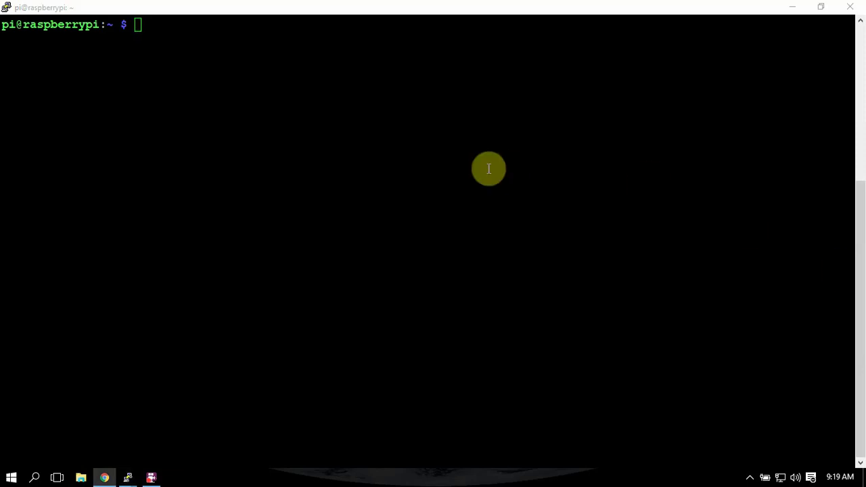
{"action": "right_click", "coordinate": [488, 168]}
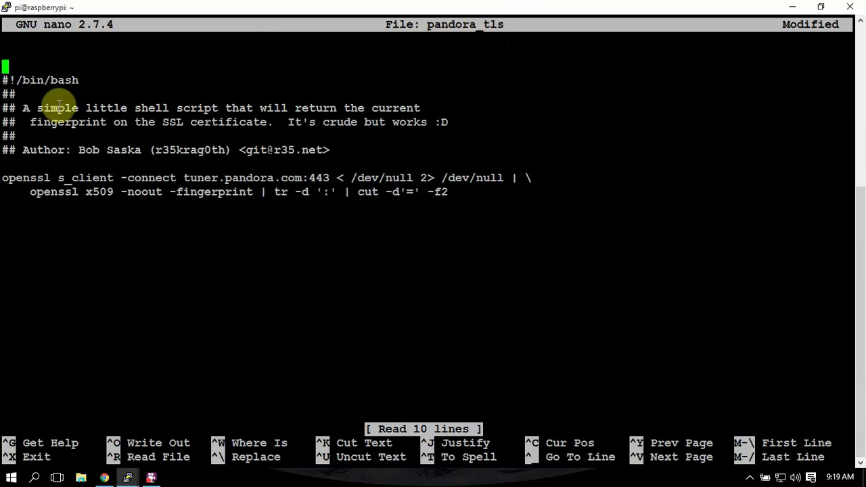
{"action": "key", "text": "BackSpace"}
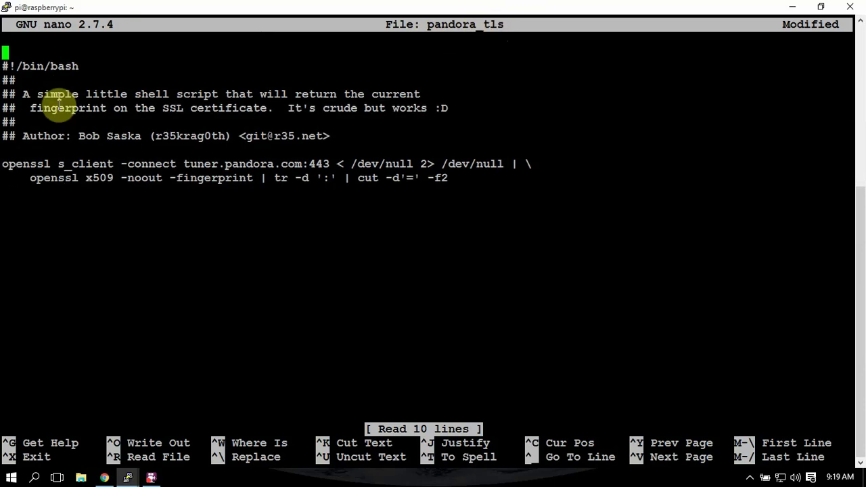
{"action": "left_click", "coordinate": [129, 235]}
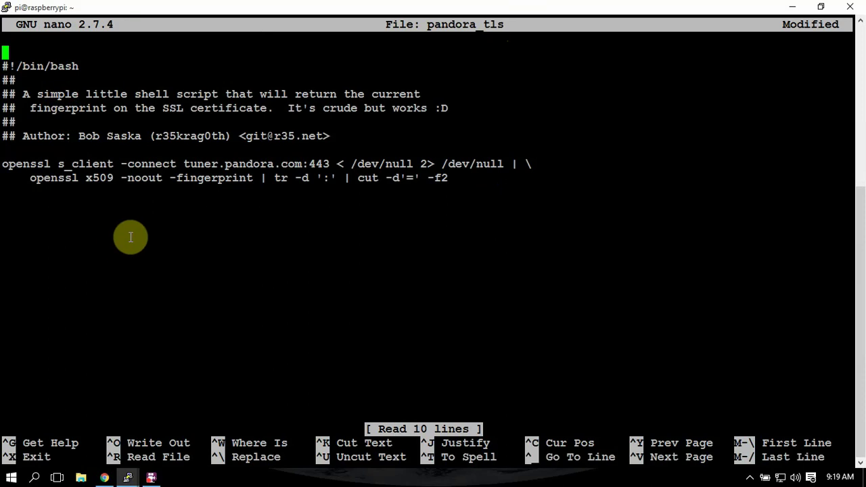
{"action": "key", "text": "ctrl+x"}
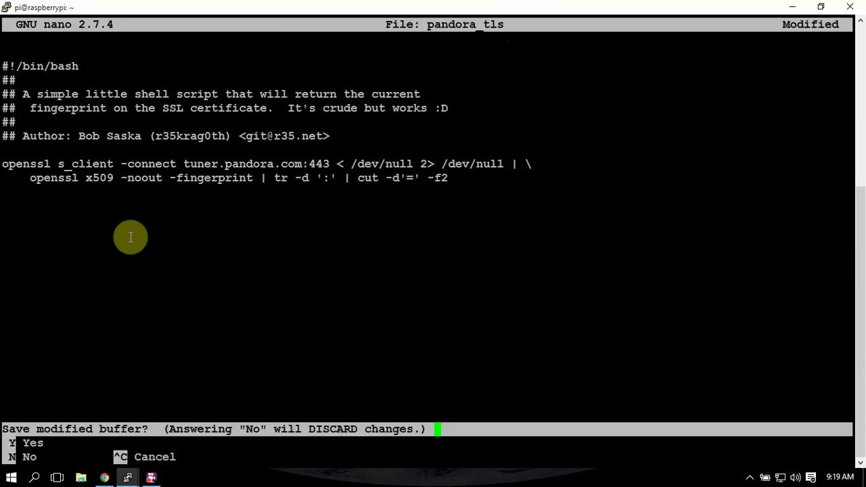
{"action": "key", "text": "y"}
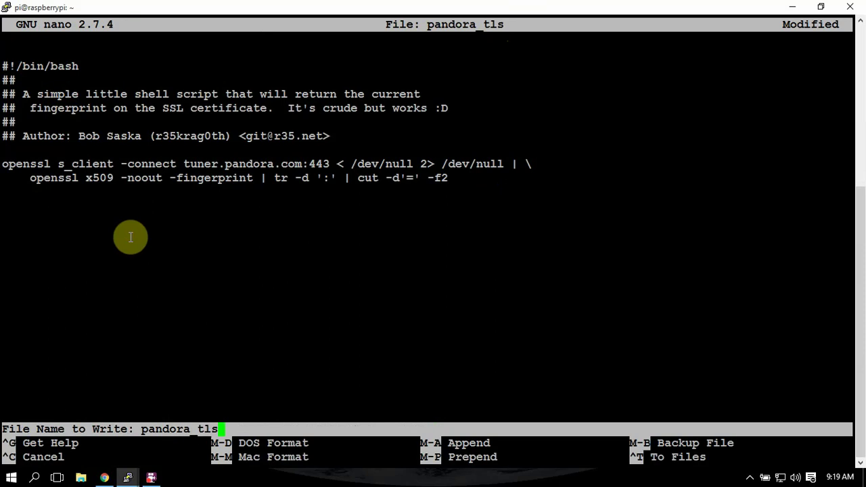
{"action": "key", "text": "Return"}
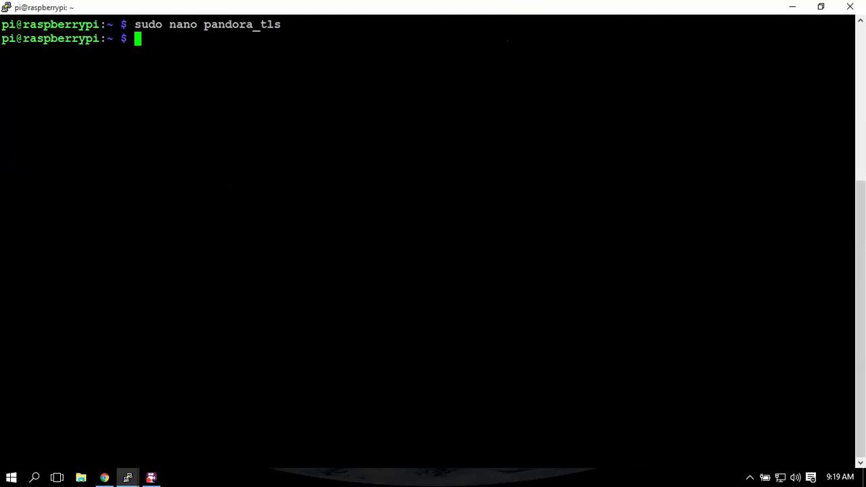
Run sudo bash ./pandora_tls to print the TLS fingerprint, then clear the terminal.
{"action": "key", "text": "alt+Tab"}
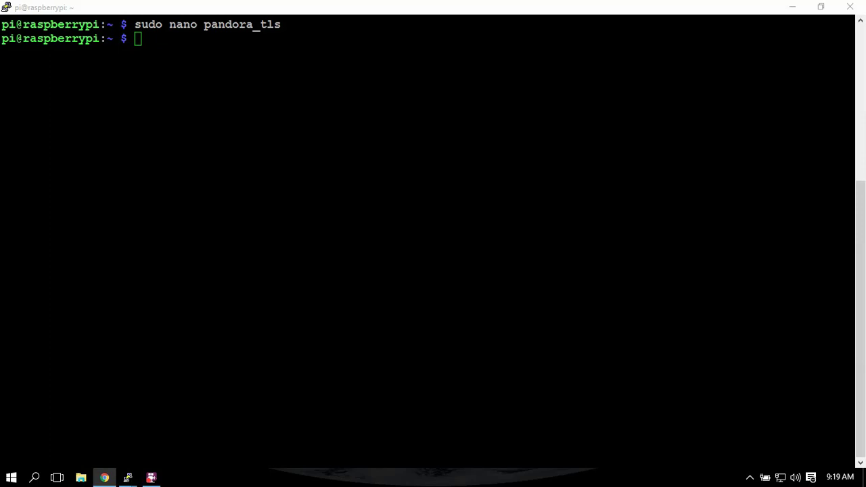
{"action": "left_click", "coordinate": [213, 154]}
{"action": "right_click", "coordinate": [214, 153]}
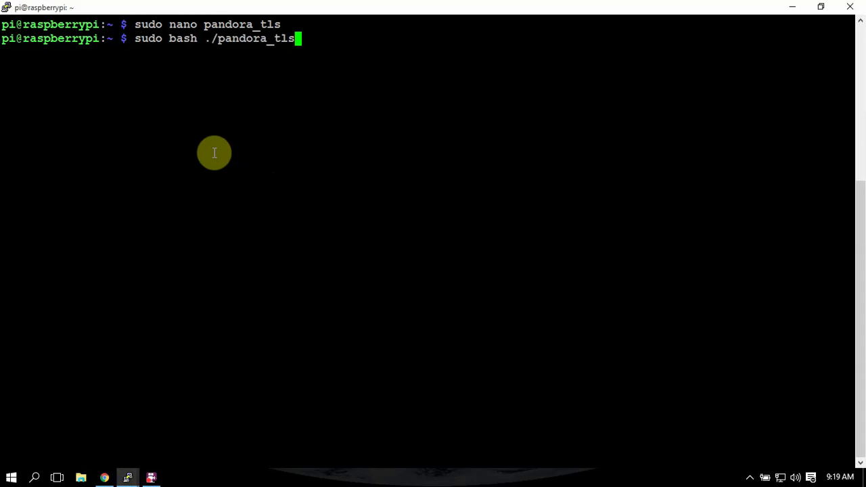
{"action": "key", "text": "Return"}
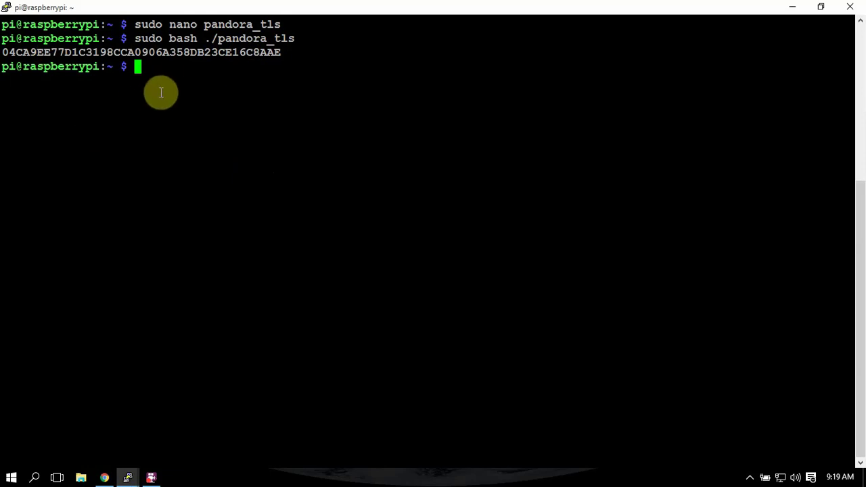
{"action": "type", "text": "clear"}
{"action": "key", "text": "Return"}
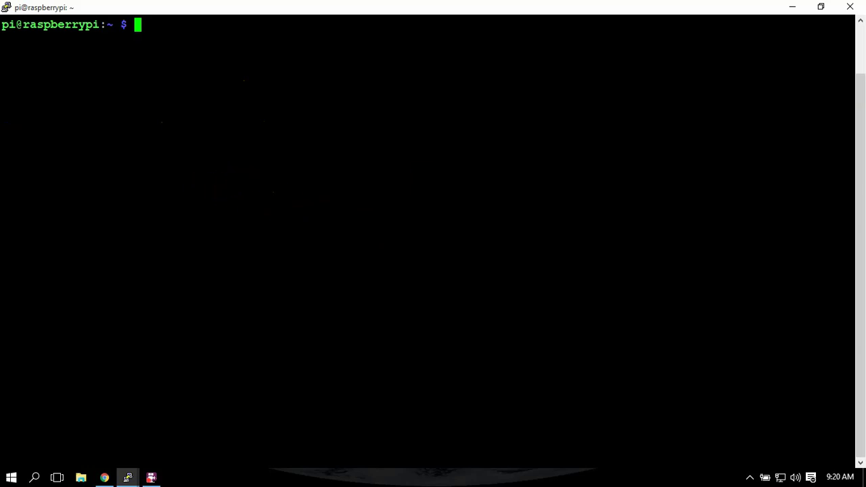
{"action": "key", "text": "alt+Tab"}
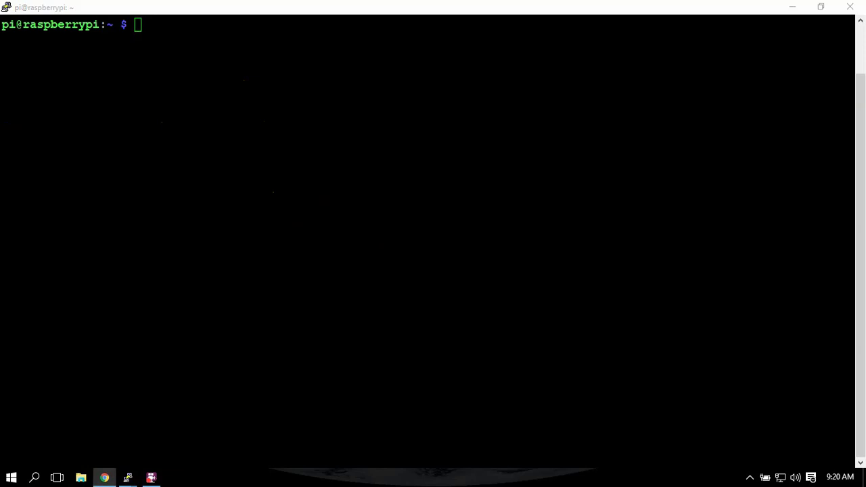